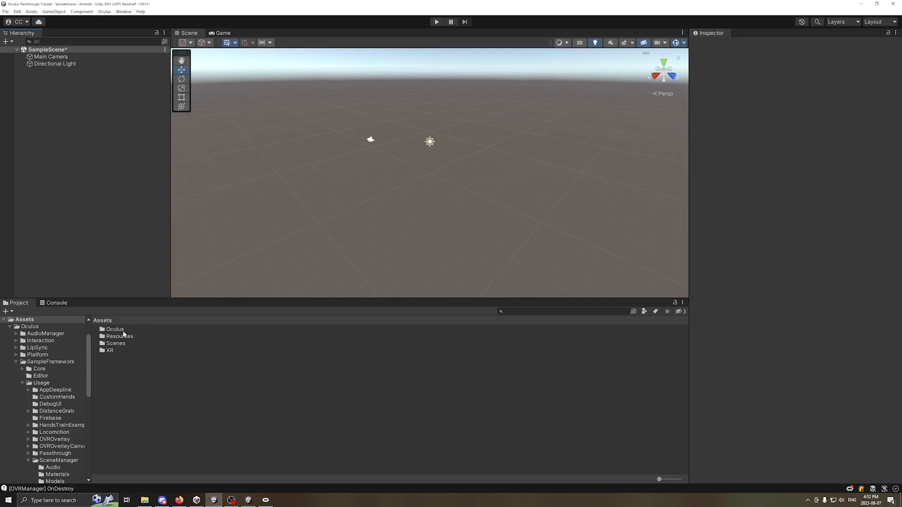
# Review the Android build settings and the XR Plug-in Management providers, including the Oculus option
pyautogui.click(5, 11)
pyautogui.click(28, 97)
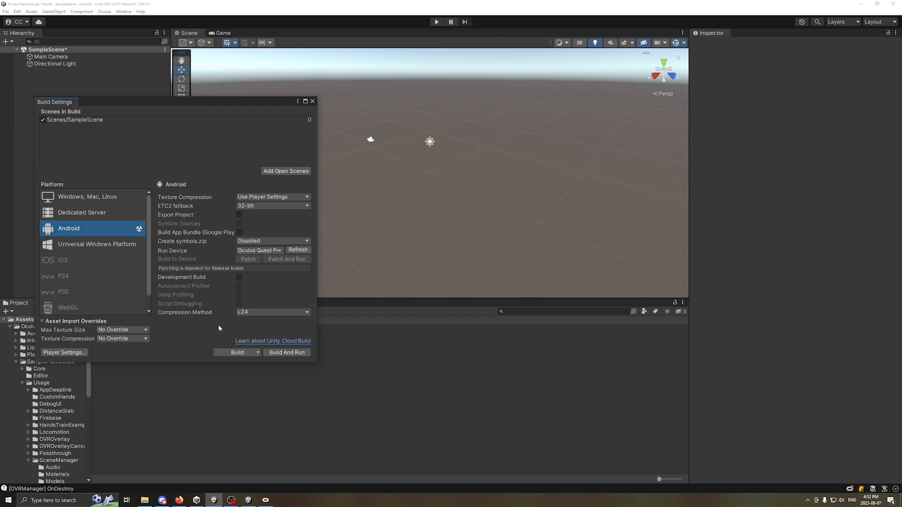
pyautogui.click(65, 353)
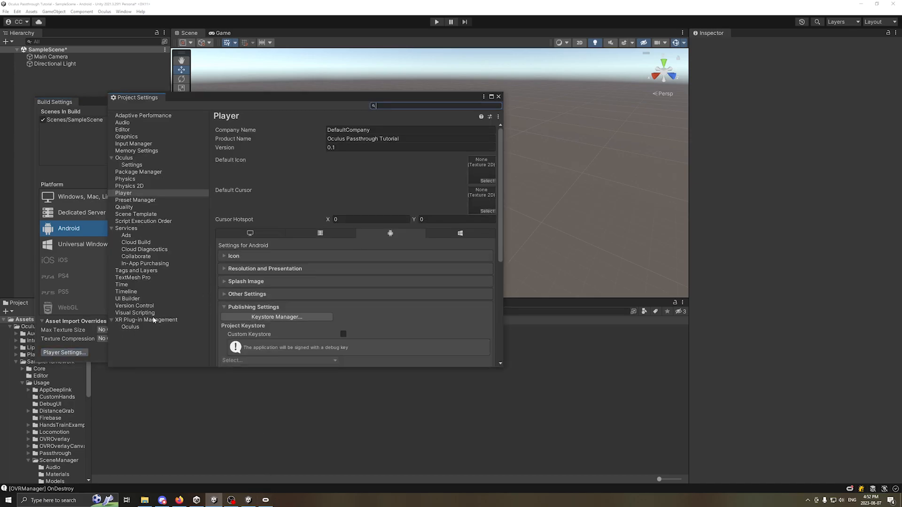
pyautogui.click(154, 321)
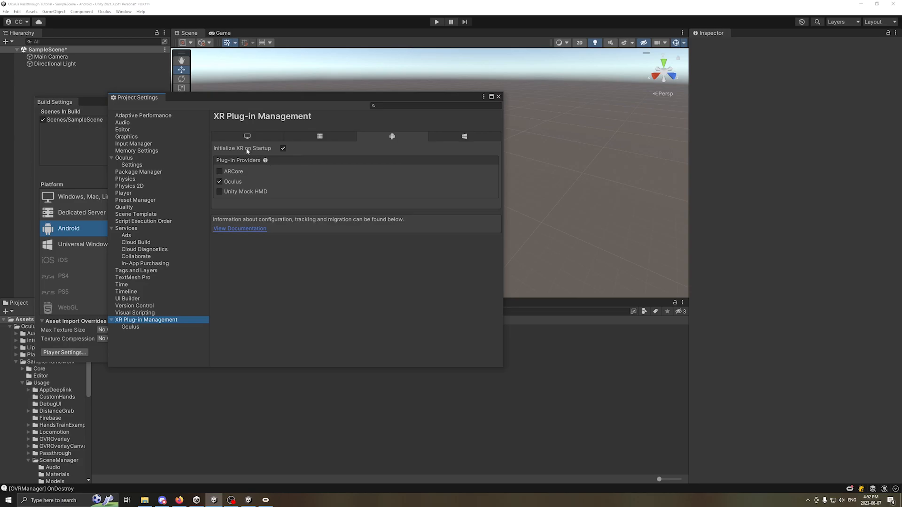
pyautogui.click(498, 97)
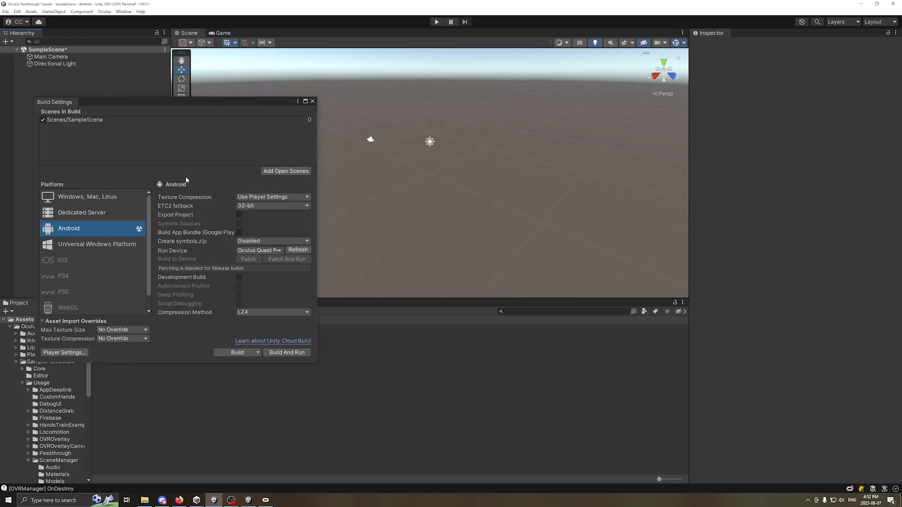
pyautogui.click(312, 101)
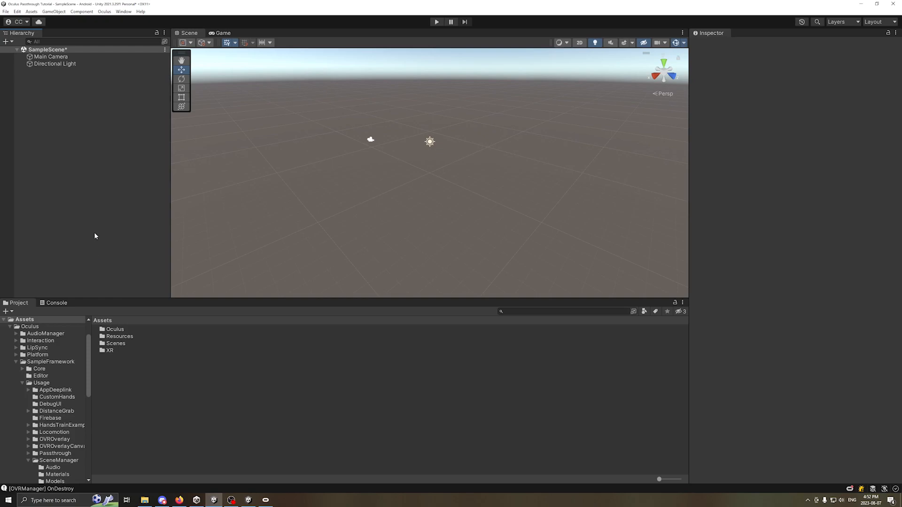
# Find the OVRCameraRig prefab by searching the project assets for "ovrcam", add it to SampleScene, and clear the search
pyautogui.click(530, 311)
pyautogui.write('ovrcam')
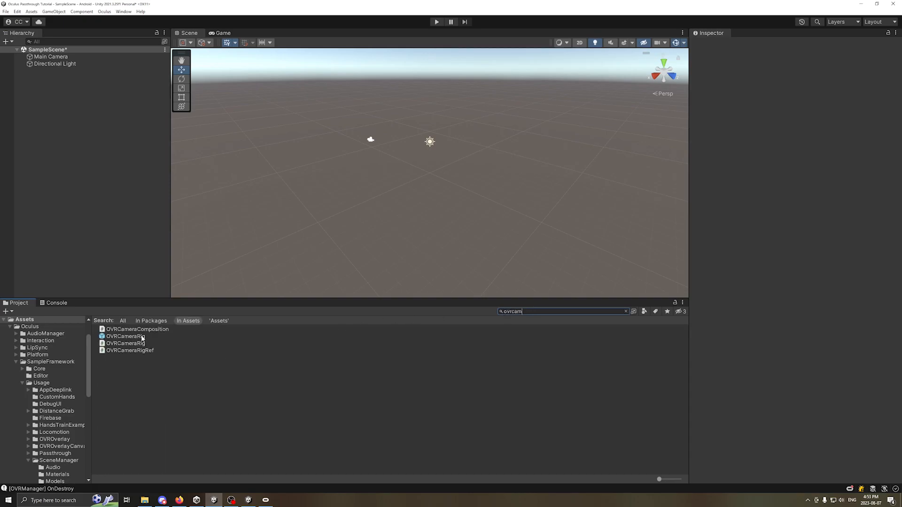
pyautogui.moveTo(142, 339); pyautogui.dragTo(66, 106)
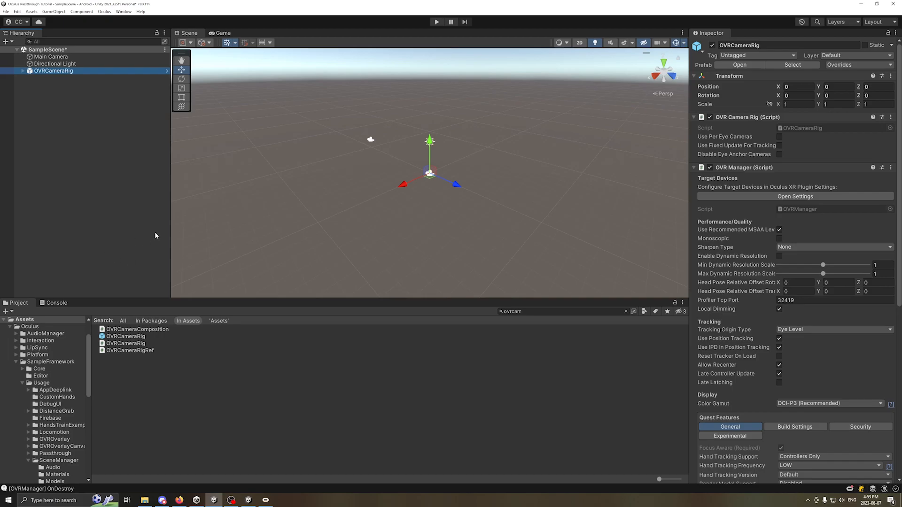
pyautogui.click(532, 311)
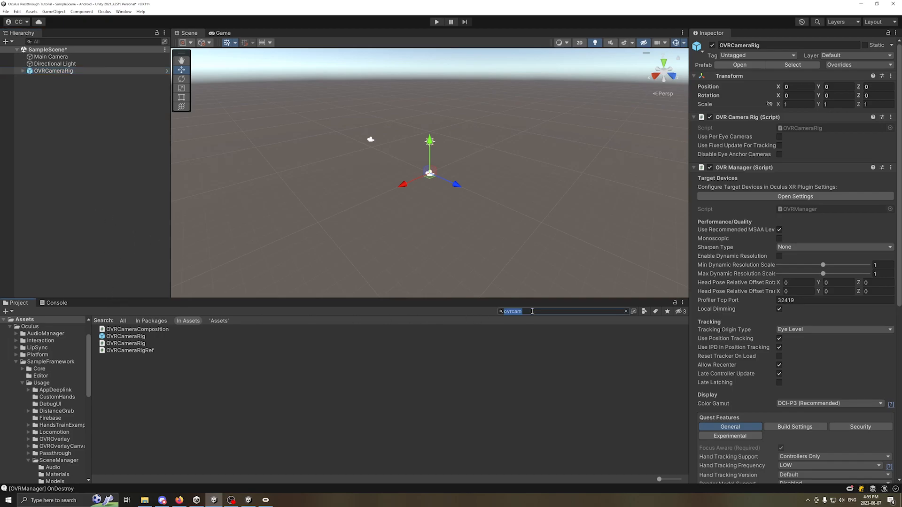
pyautogui.press('BackSpace')
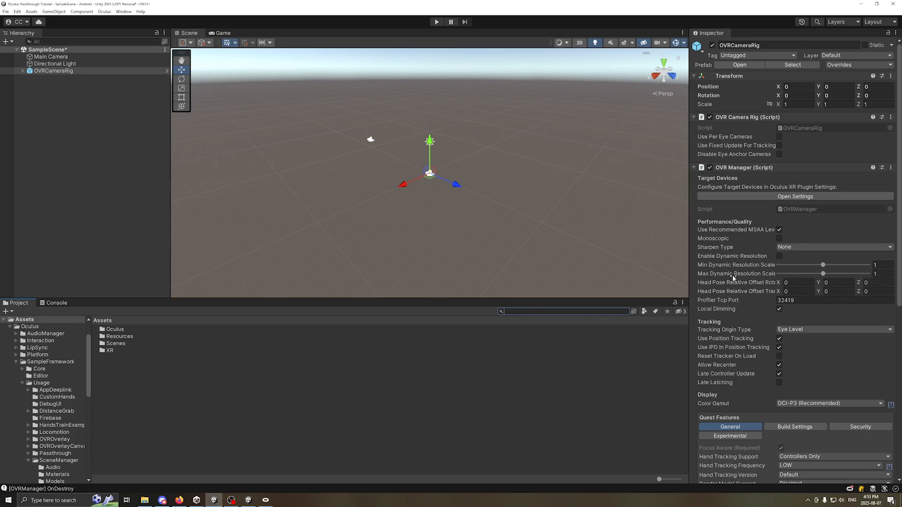
# Look over the OVRCameraRig component settings, and test the scene in Play mode before stopping it
pyautogui.scroll(-5, 735, 296)
pyautogui.scroll(-7, 734, 296)
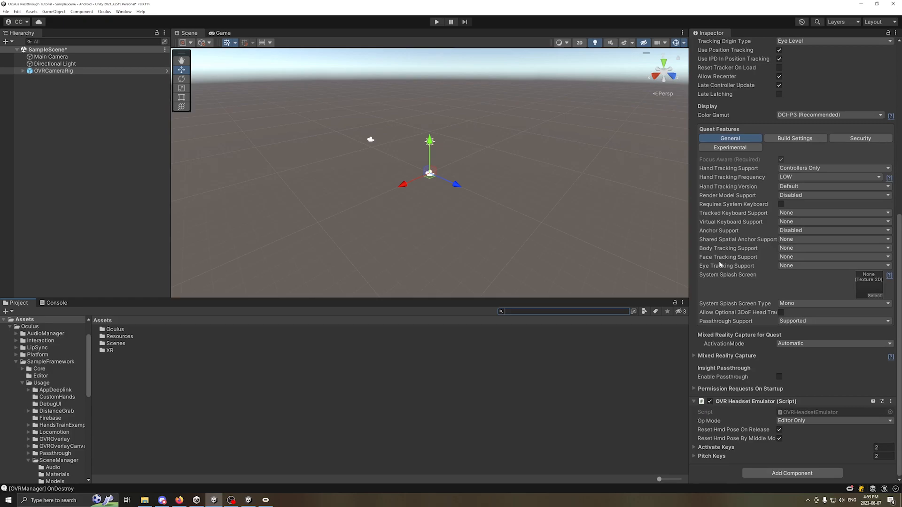
pyautogui.scroll(2, 724, 292)
pyautogui.scroll(10, 724, 289)
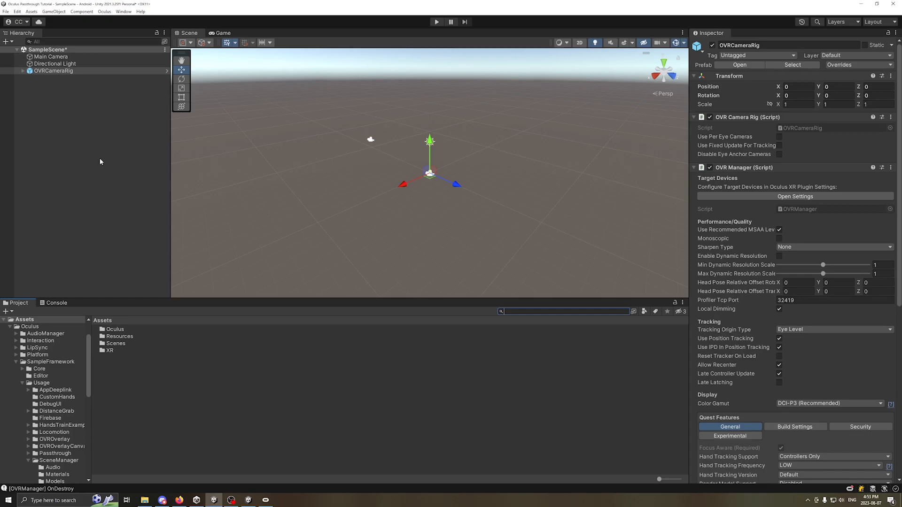
pyautogui.click(436, 22)
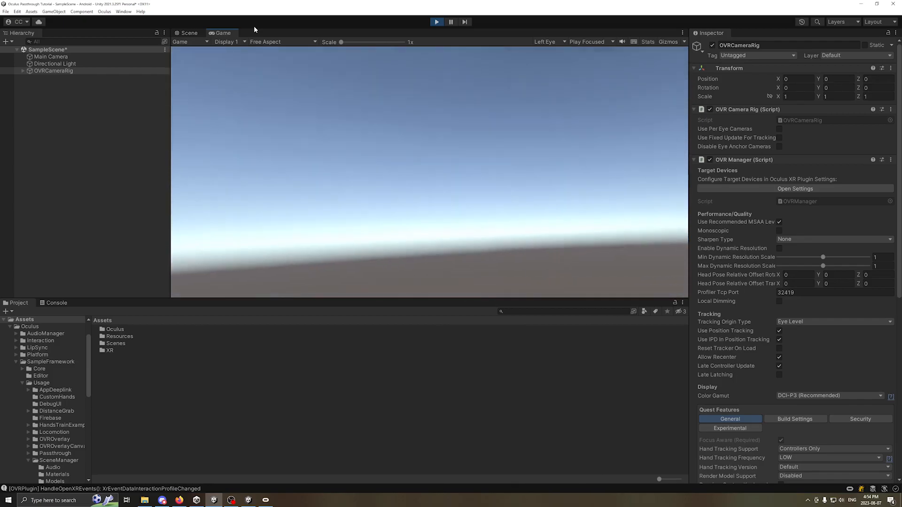
pyautogui.click(437, 22)
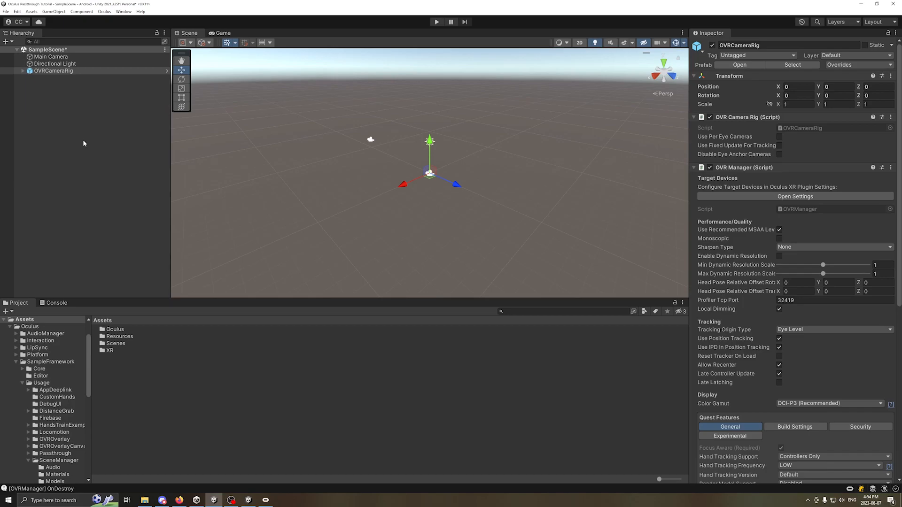
pyautogui.click(23, 71)
pyautogui.click(22, 70)
pyautogui.click(64, 140)
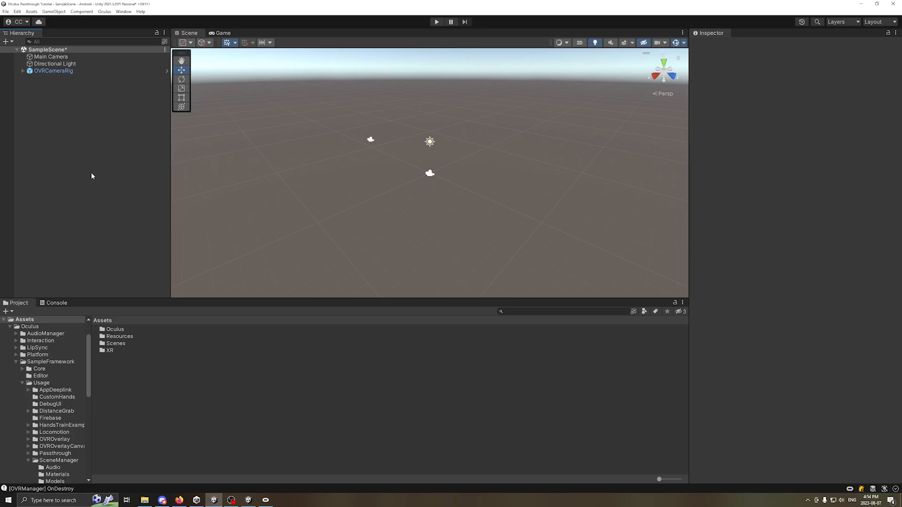
# Set Passthrough Support to Supported in the general Quest Features of OVRCameraRig's OVR Manager
pyautogui.click(53, 72)
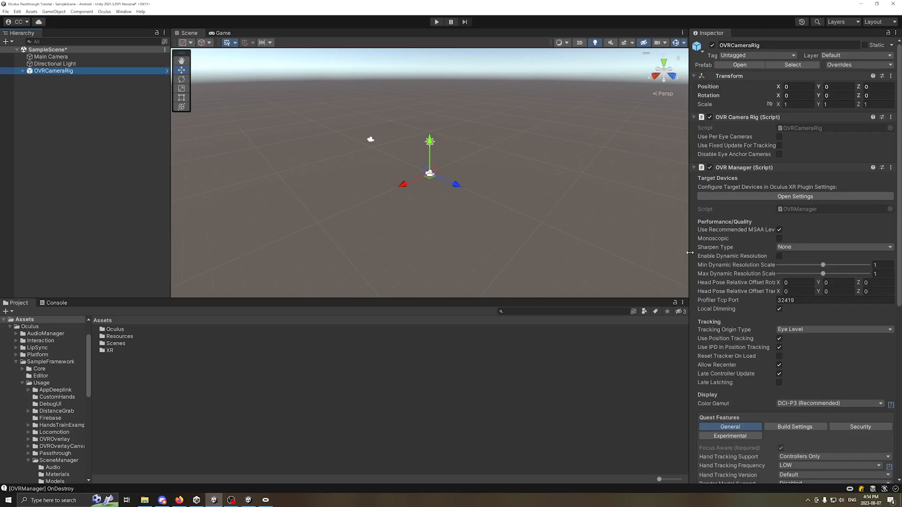
pyautogui.scroll(-5, 719, 261)
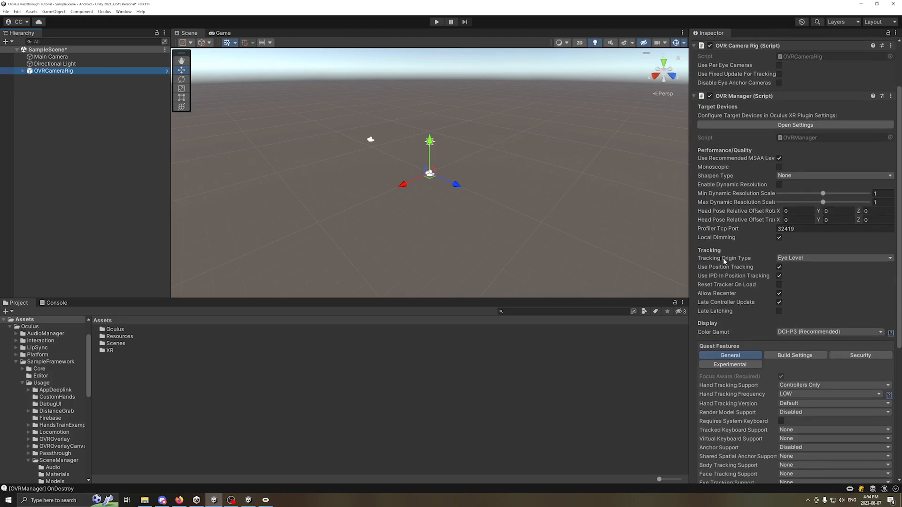
pyautogui.scroll(-5, 740, 245)
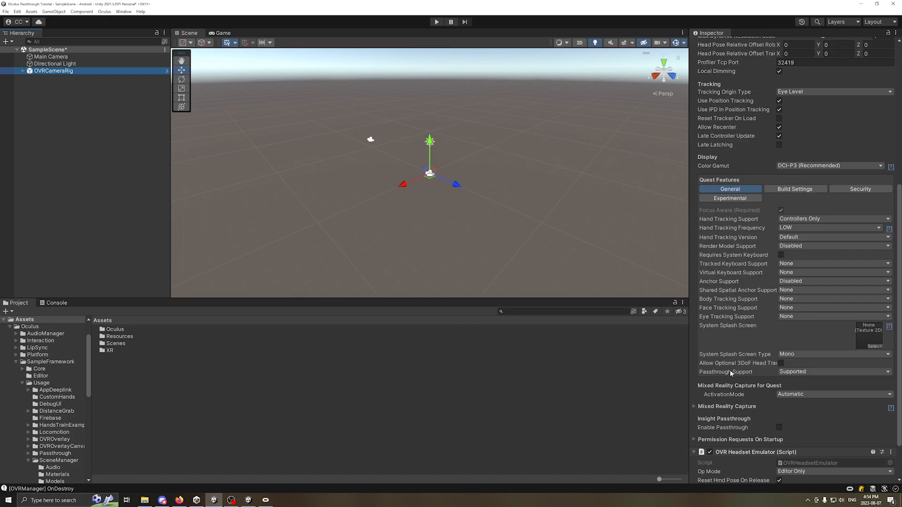
pyautogui.moveTo(737, 373)
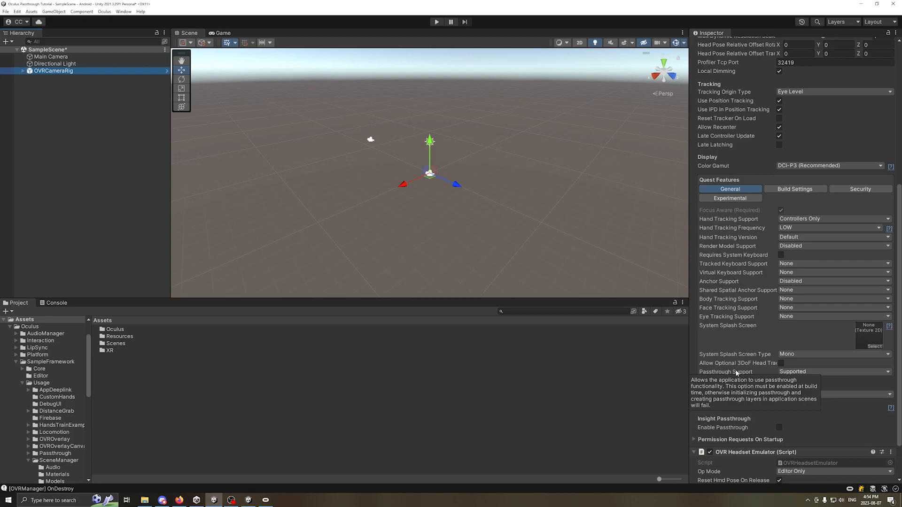
pyautogui.click(808, 371)
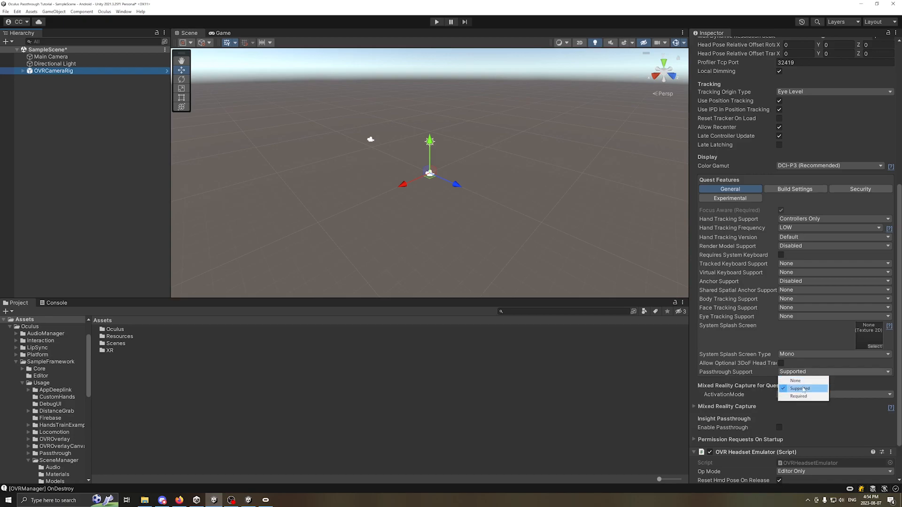
pyautogui.click(804, 389)
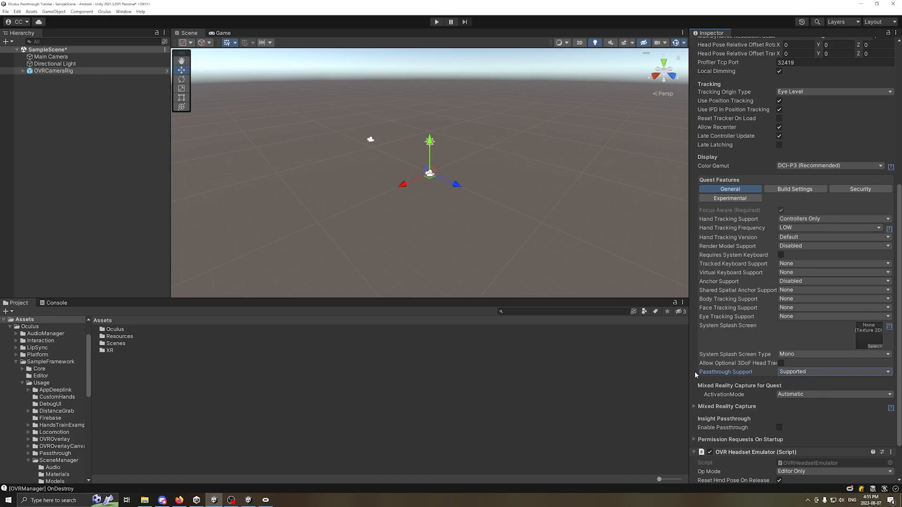
pyautogui.click(794, 372)
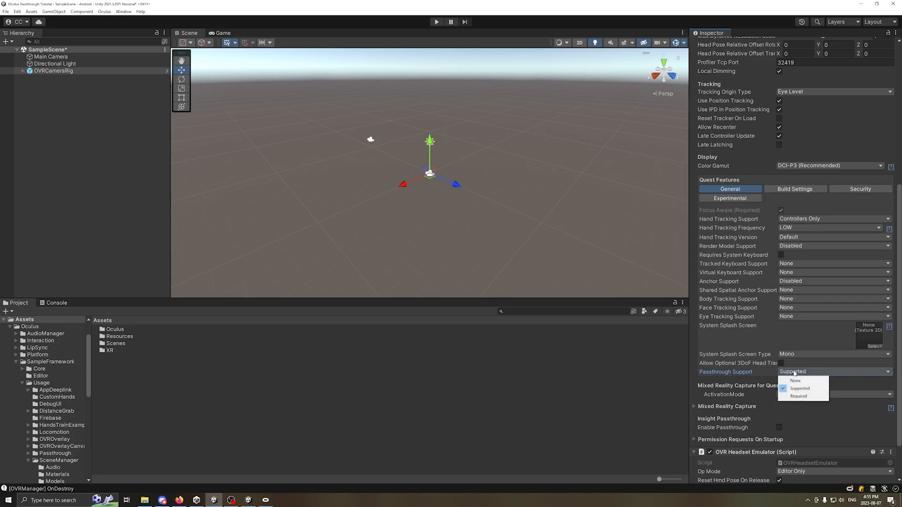
pyautogui.click(702, 366)
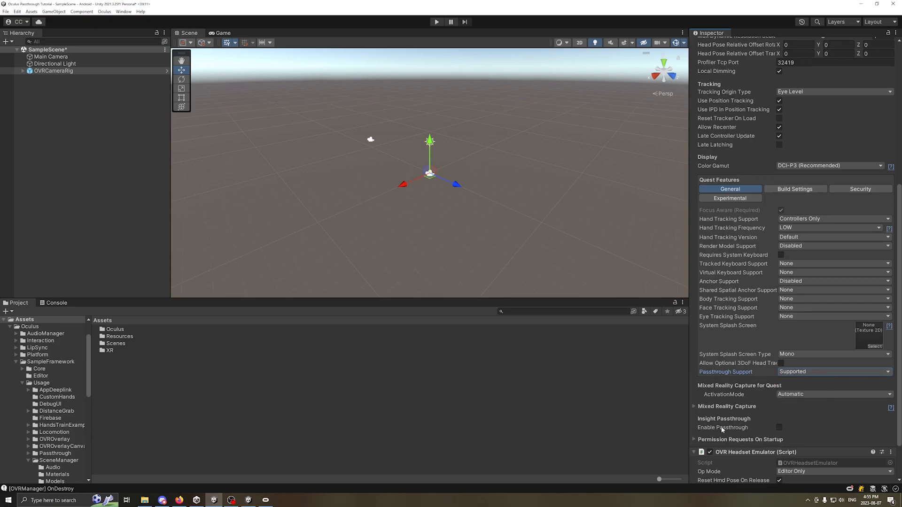
pyautogui.click(794, 372)
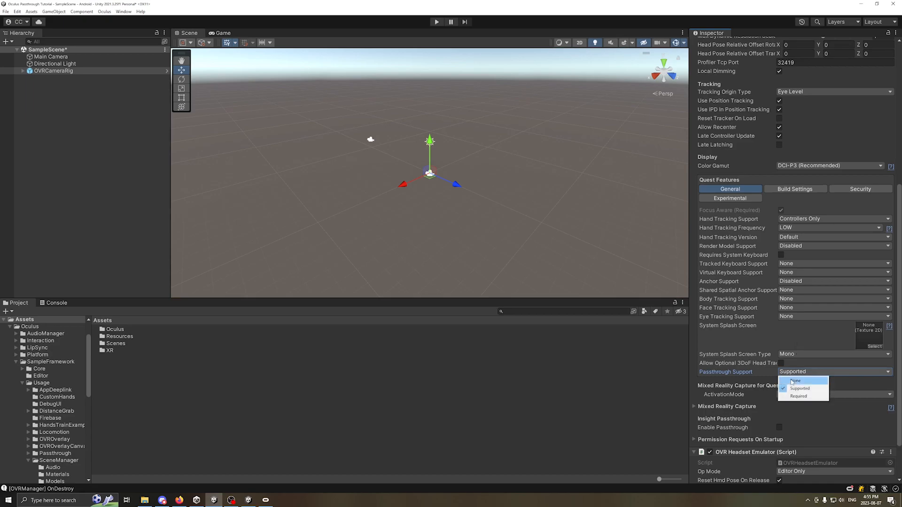
pyautogui.click(791, 378)
pyautogui.click(805, 372)
pyautogui.click(796, 386)
# Turn on Enable Passthrough under Insight Passthrough and add an OVR Passthrough Layer component to OVRCameraRig
pyautogui.scroll(-3, 742, 429)
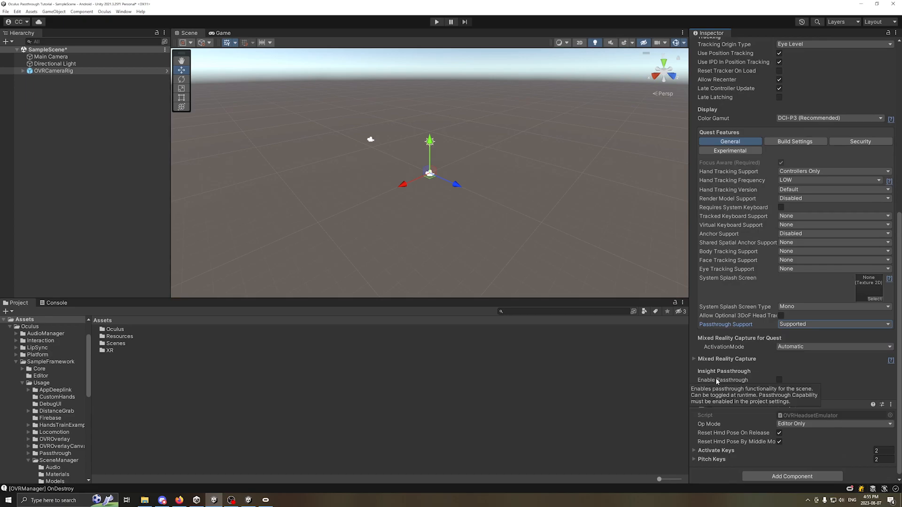
pyautogui.click(779, 380)
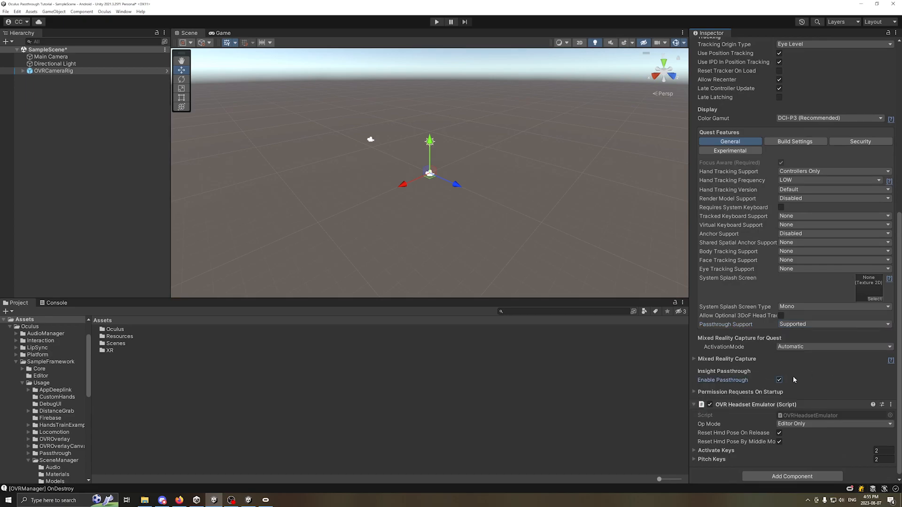
pyautogui.scroll(-1, 709, 378)
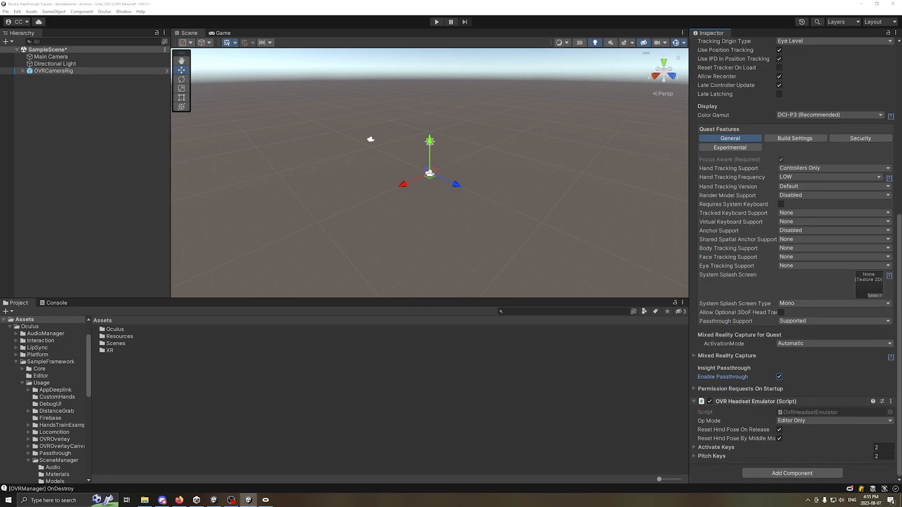
pyautogui.click(782, 474)
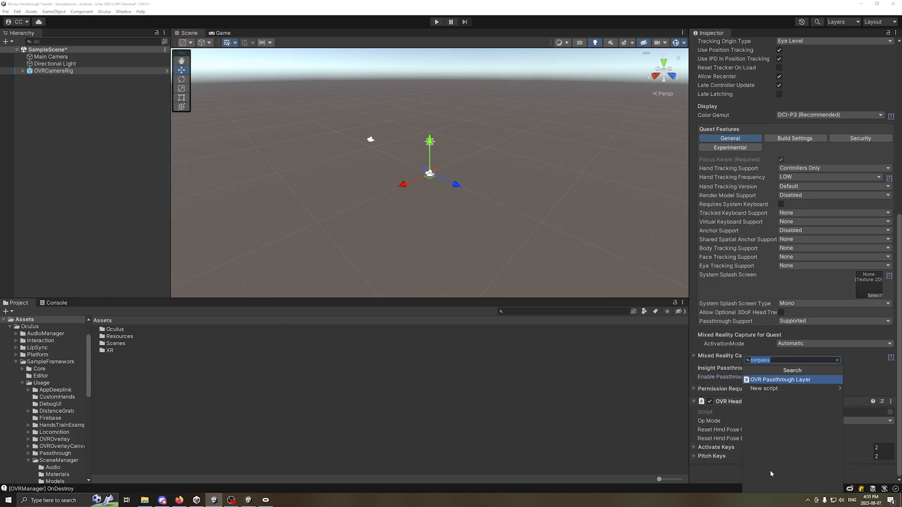
pyautogui.click(775, 380)
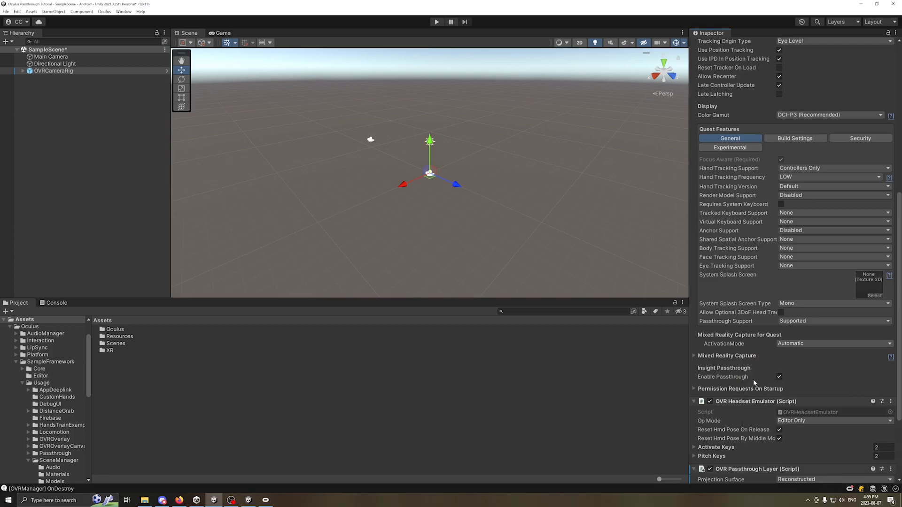
# Set the Composition Depth of the OVR Passthrough Layer to 1 and deselect the camera rig
pyautogui.scroll(-4, 749, 378)
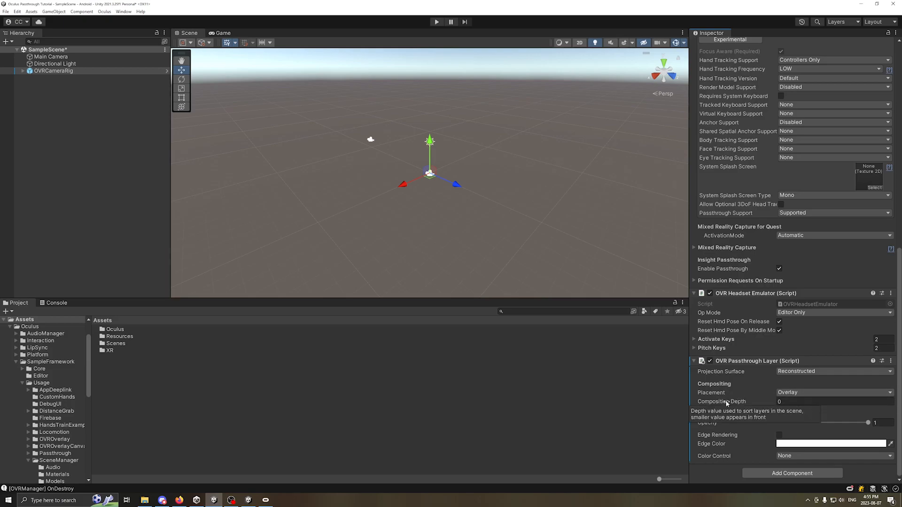
pyautogui.moveTo(721, 401)
pyautogui.click(783, 402)
pyautogui.write('1')
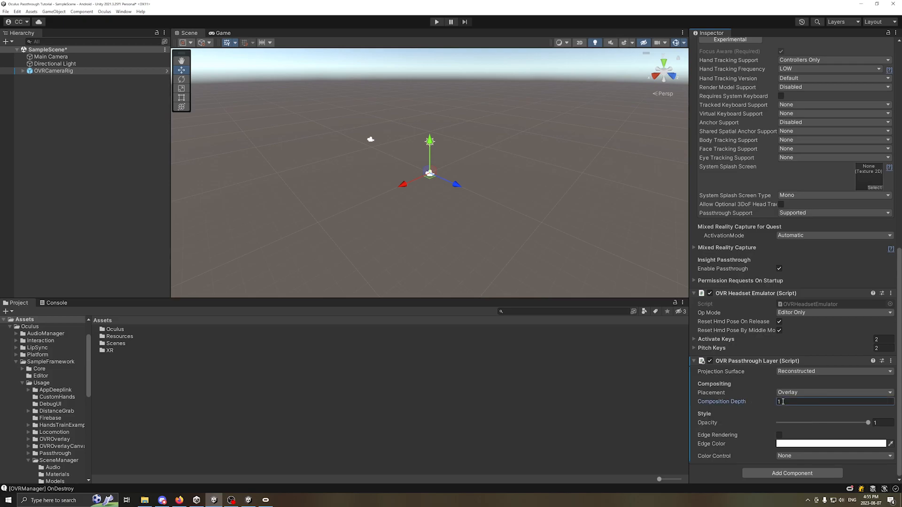
pyautogui.click(117, 191)
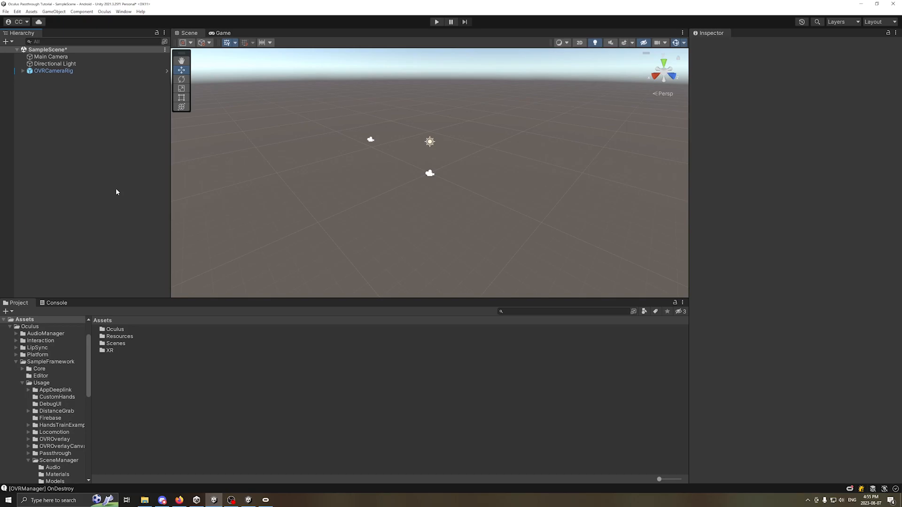
# Review OVRCameraRig's OVR Passthrough Layer settings and test the scene with passthrough in Play mode
pyautogui.click(60, 71)
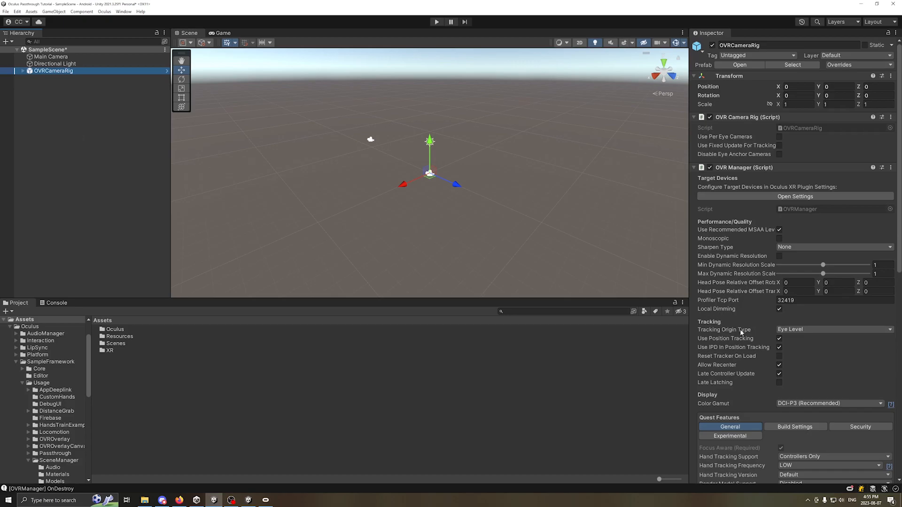
pyautogui.scroll(-15, 735, 328)
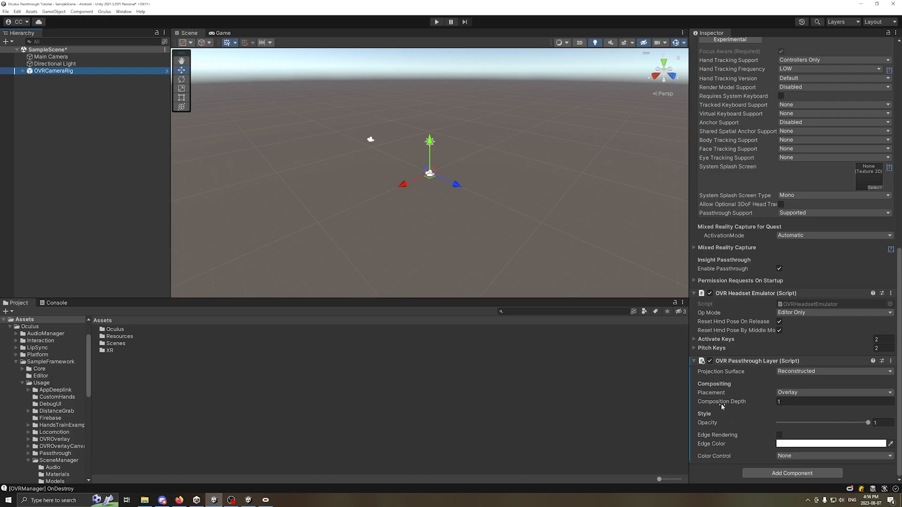
pyautogui.click(436, 22)
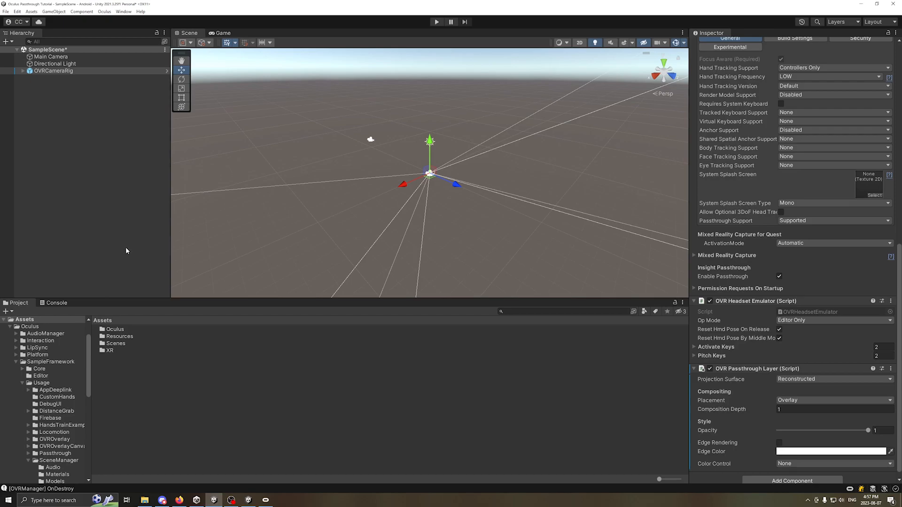
pyautogui.scroll(-1, 736, 416)
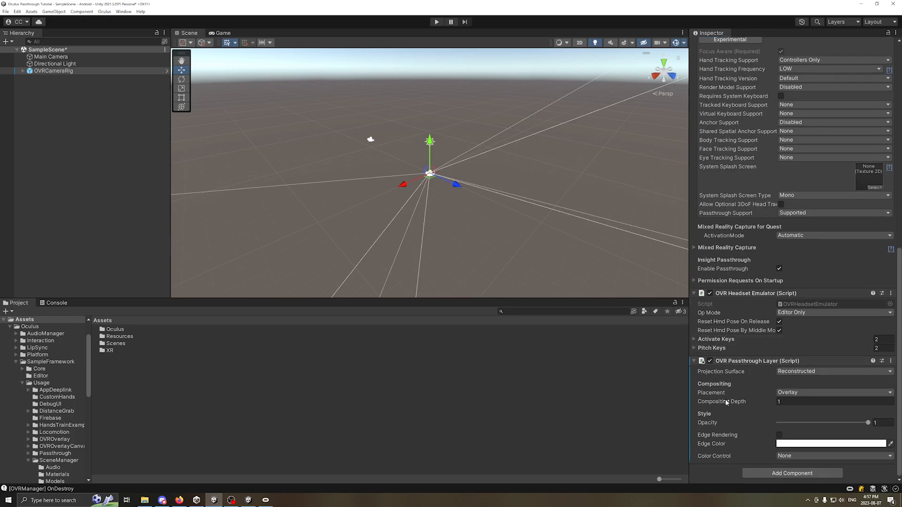